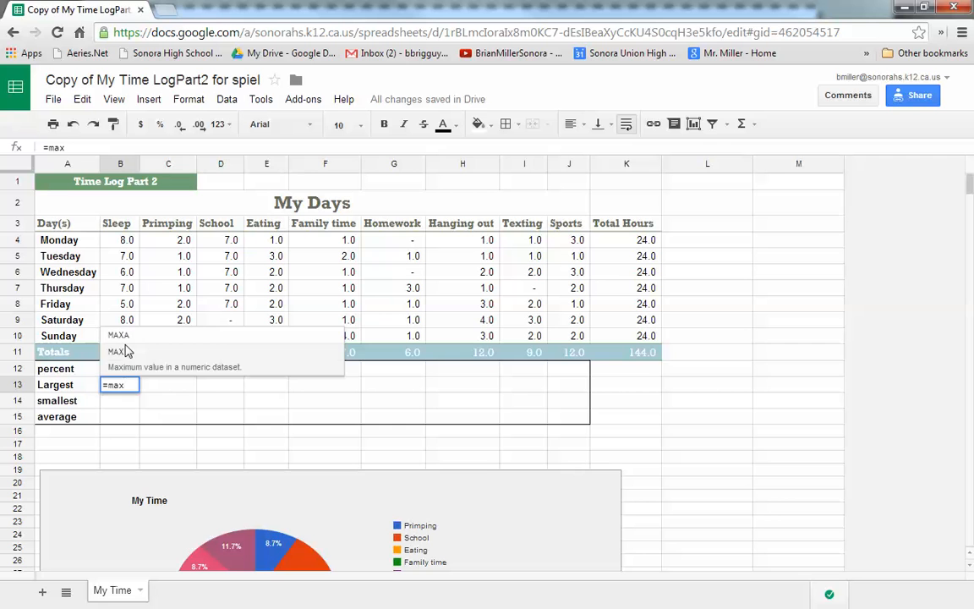
Step: Enter =max(B4:B10) as Sleep's largest value in B13, copy it across the row through Sports, and compare the formulas in B13 and C13
left_click_drag(123, 243, 125, 337)
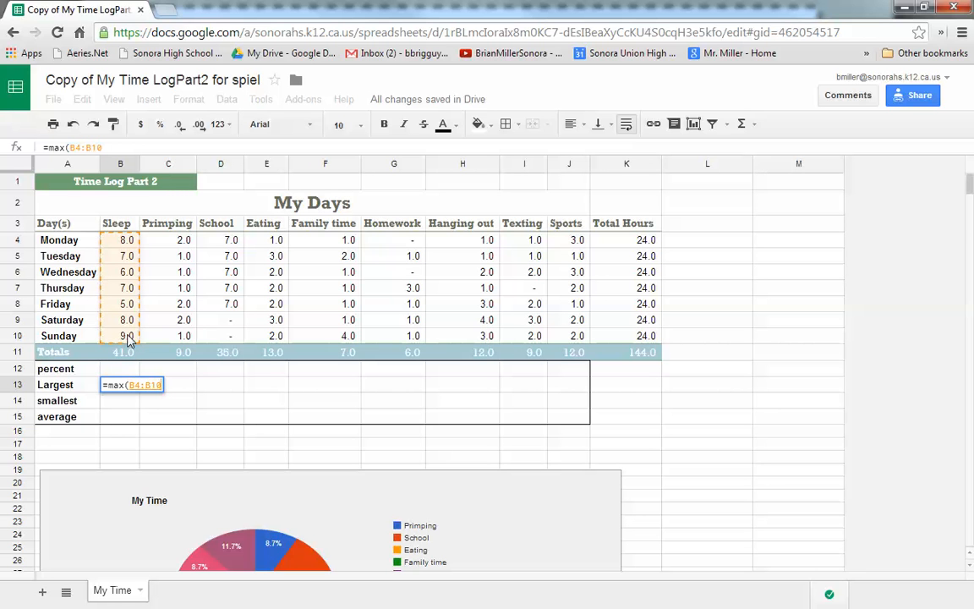
key("Return")
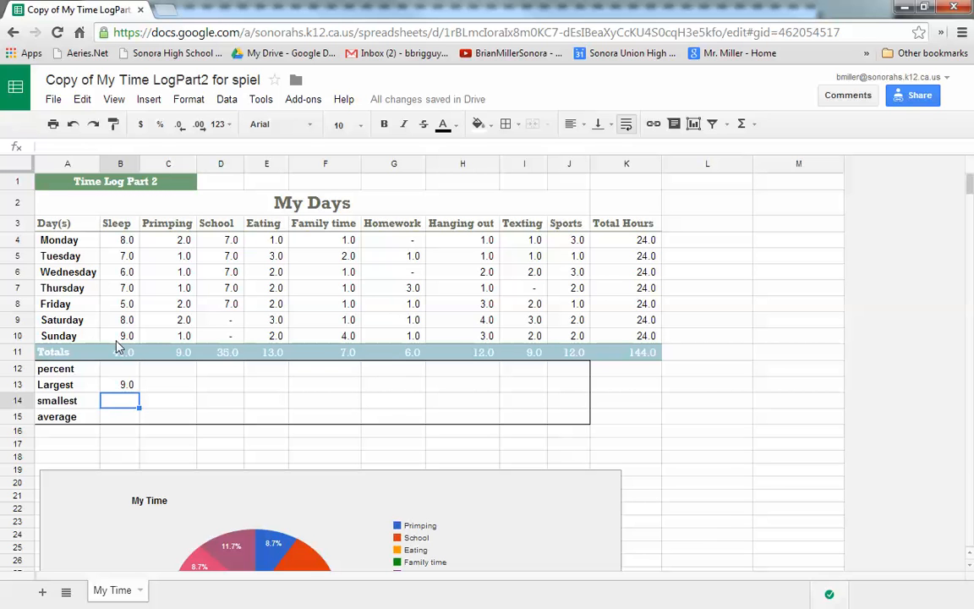
left_click(125, 387)
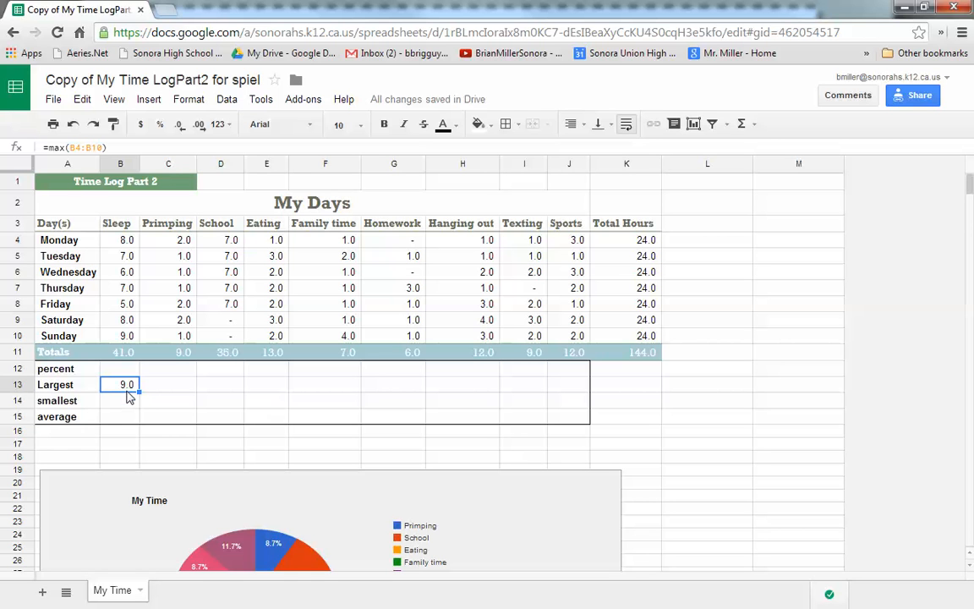
left_click_drag(140, 388, 561, 397)
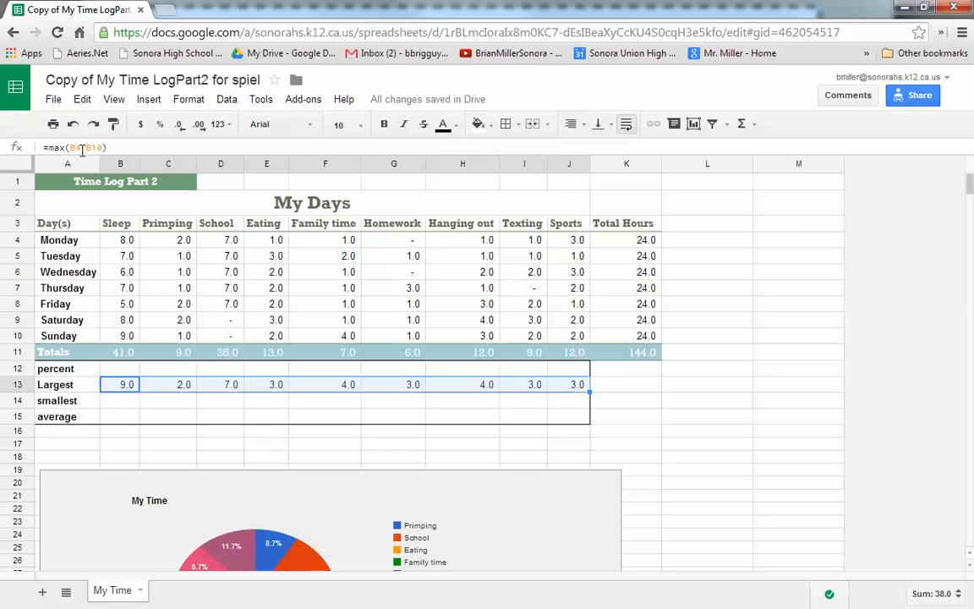
left_click(169, 389)
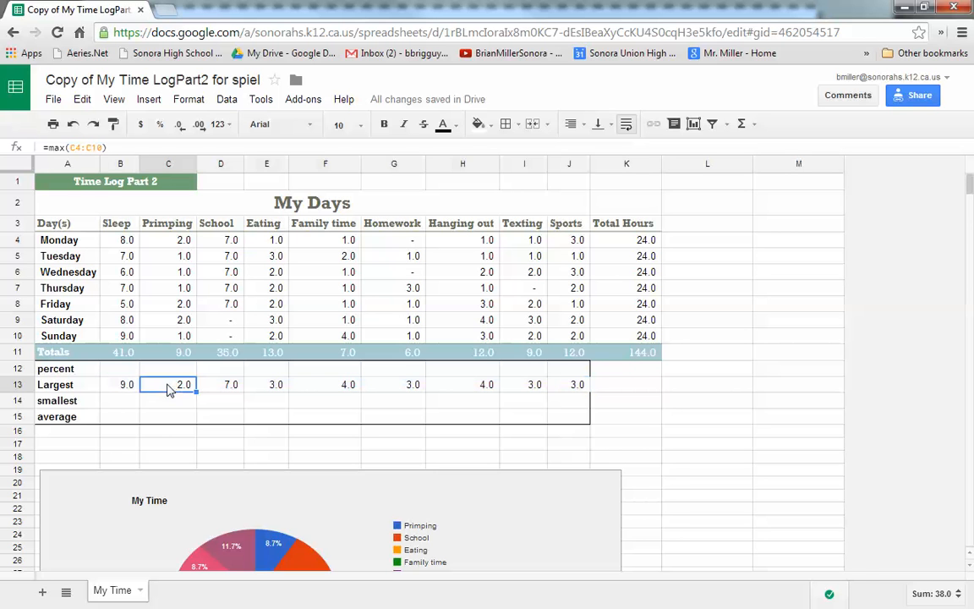
left_click(123, 385)
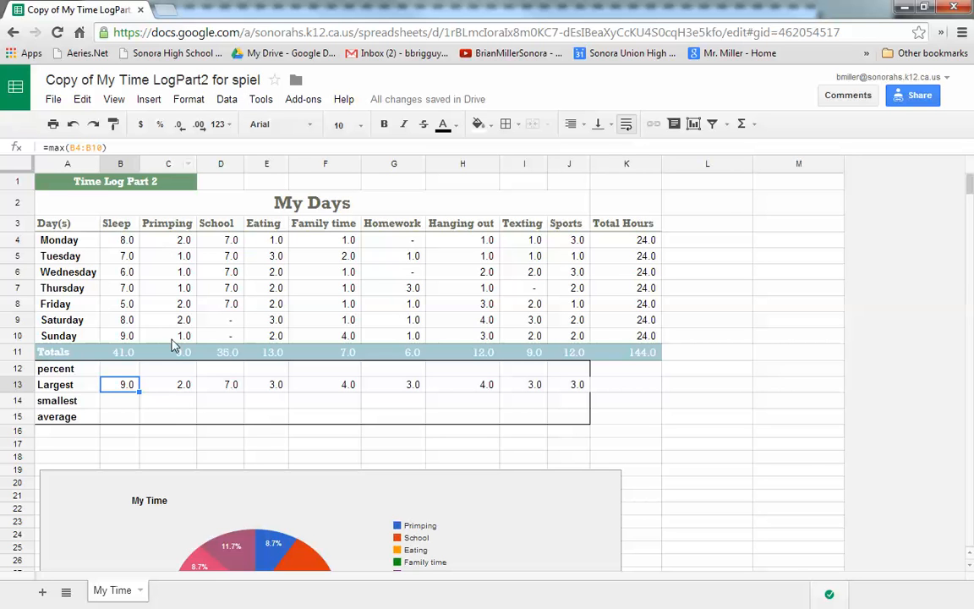
left_click(181, 390)
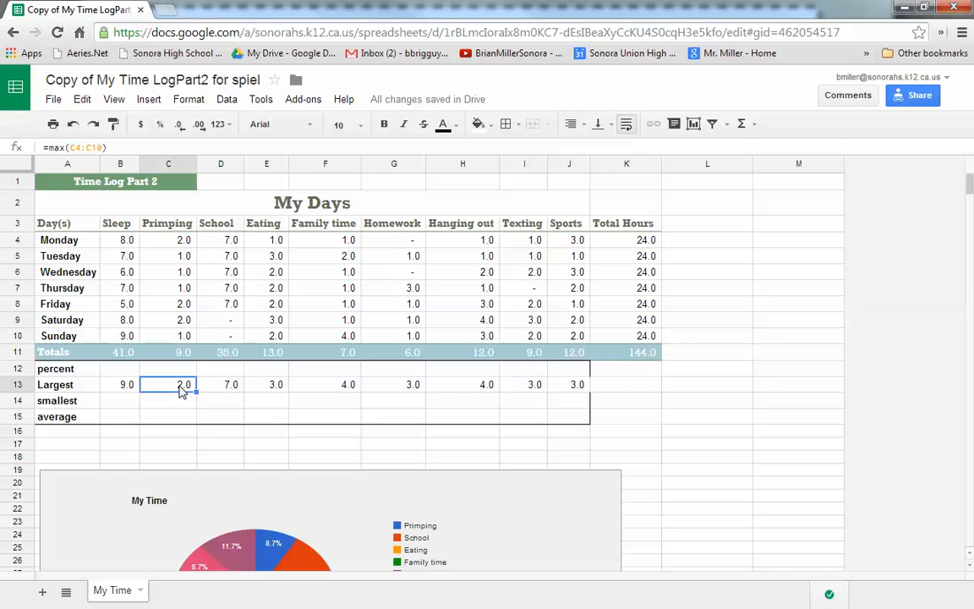
Step: Calculate Sleep's percent in B12 with =B11/K11 and show it without decimal places
left_click(115, 370)
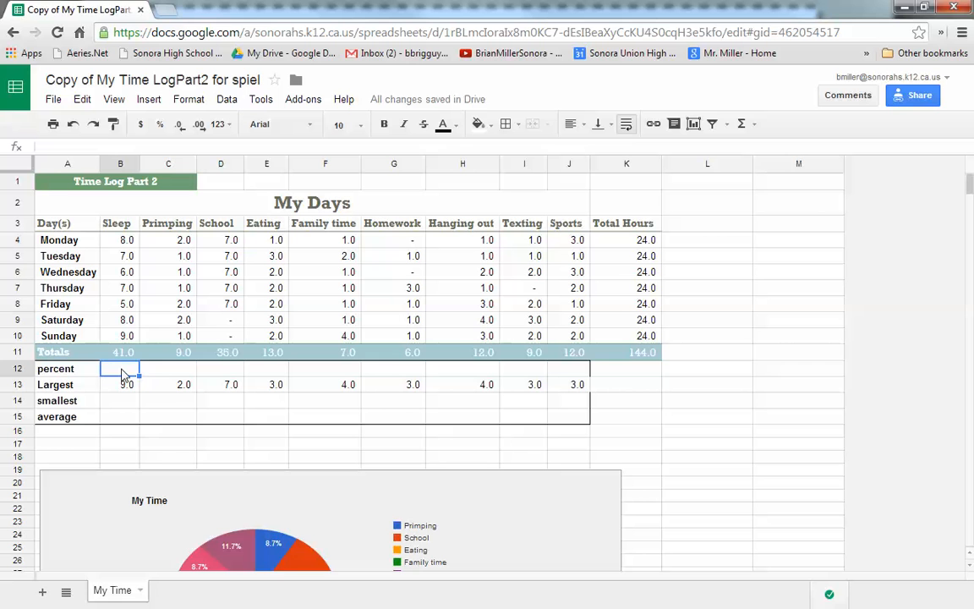
type("=")
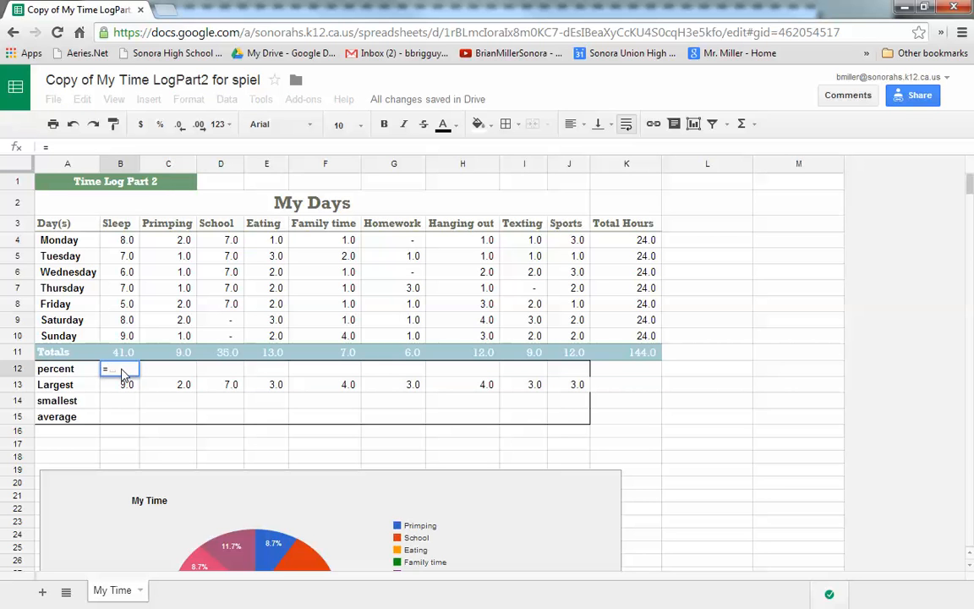
left_click(125, 355)
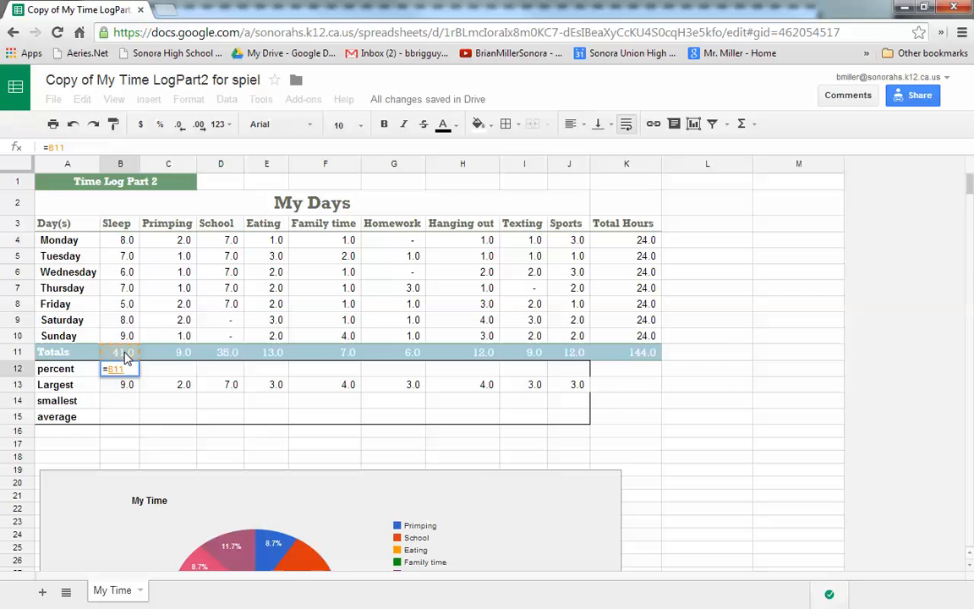
type("/")
left_click(645, 354)
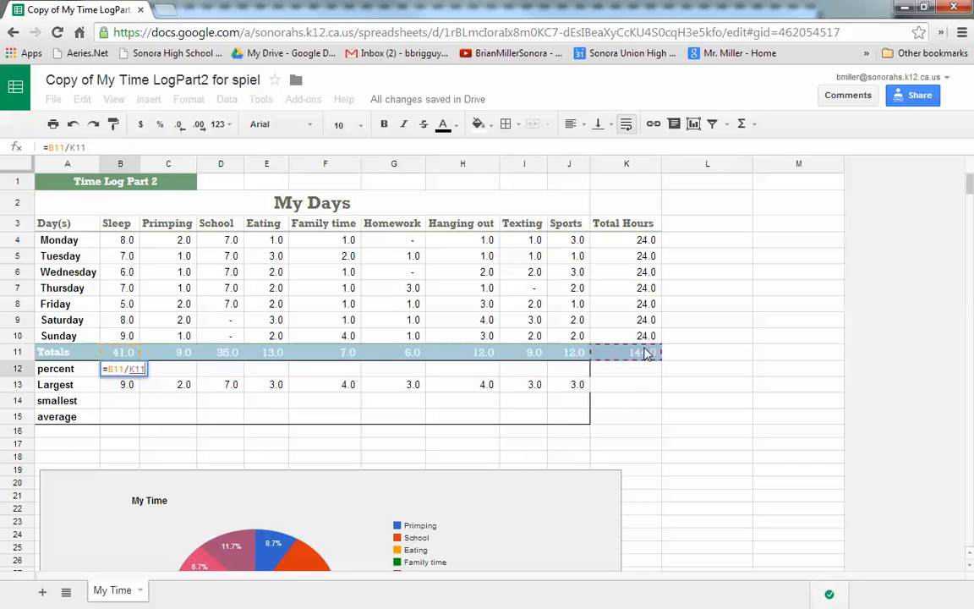
key("Return")
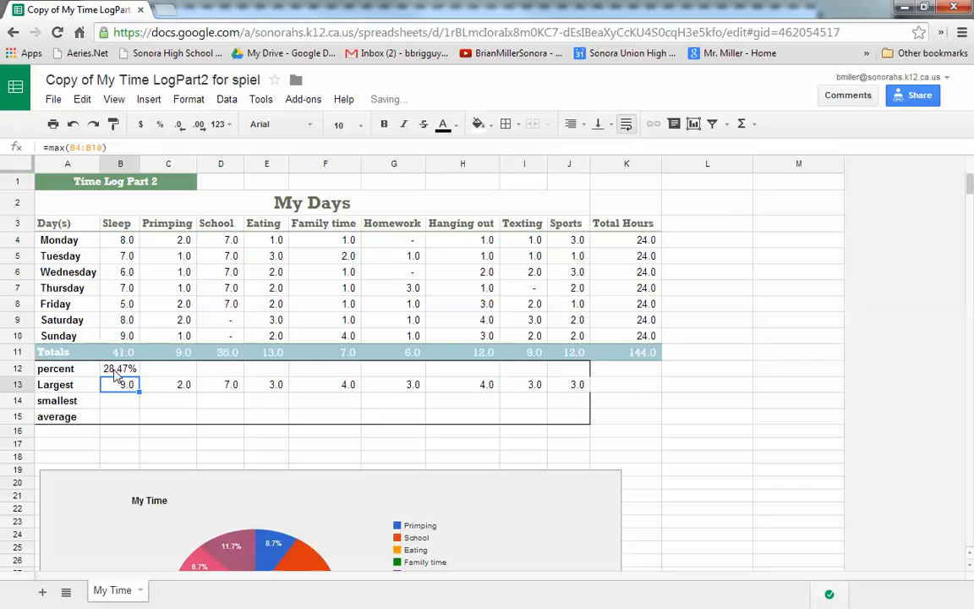
left_click(116, 370)
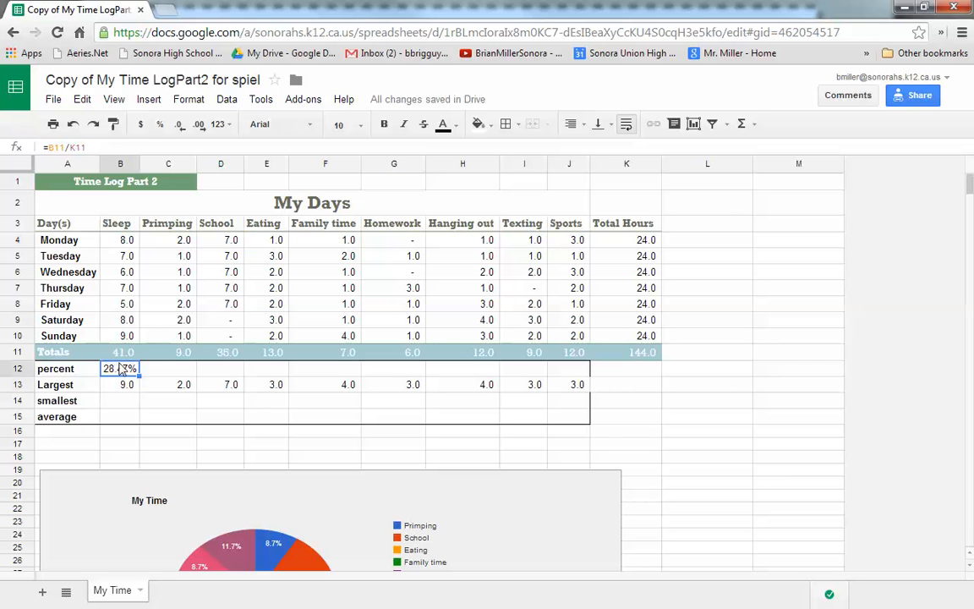
left_click(179, 127)
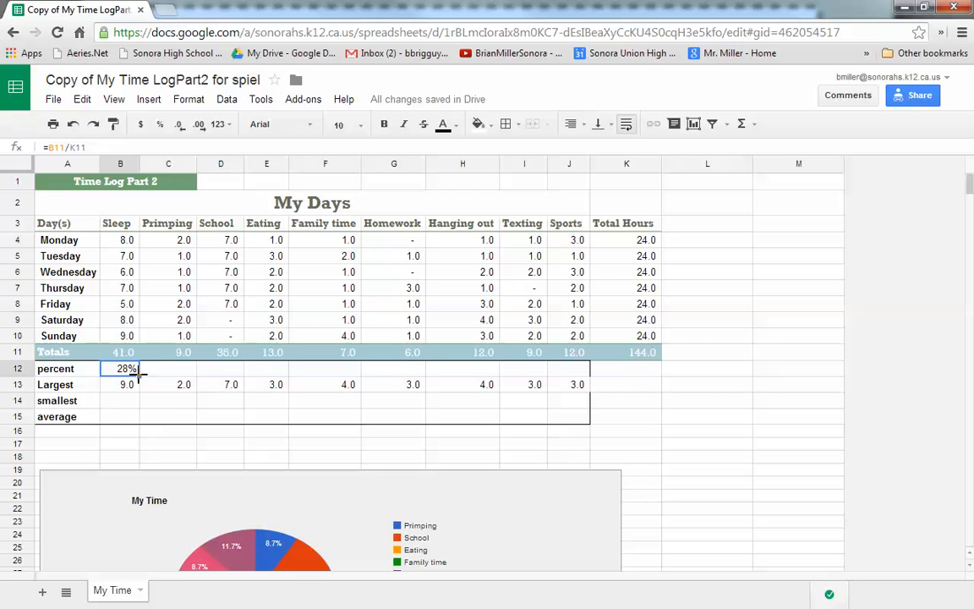
Step: Try to copy Sleep's percent formula across row 12 through Sports and check the copied formula in C12
left_click_drag(139, 378, 572, 381)
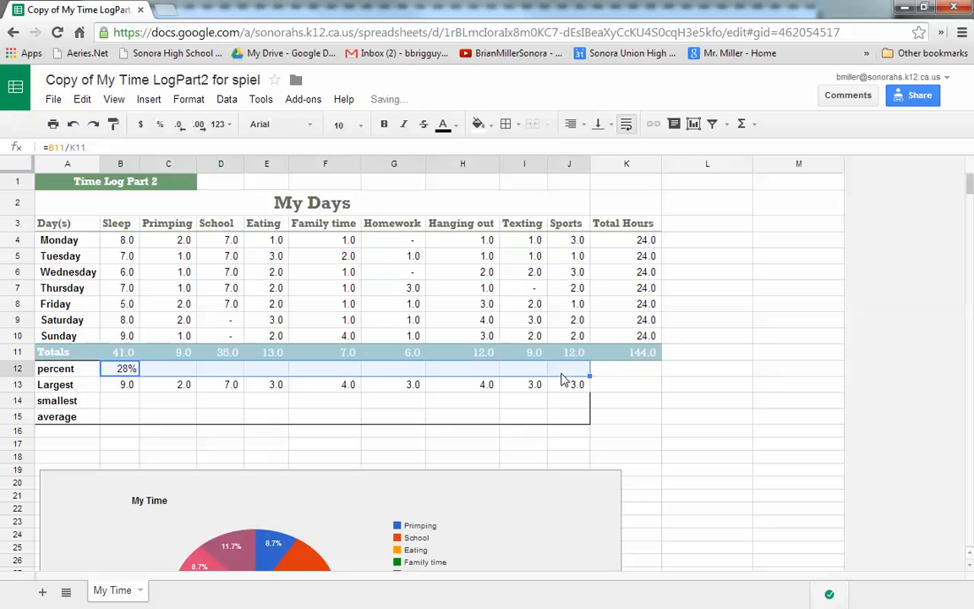
left_click(175, 377)
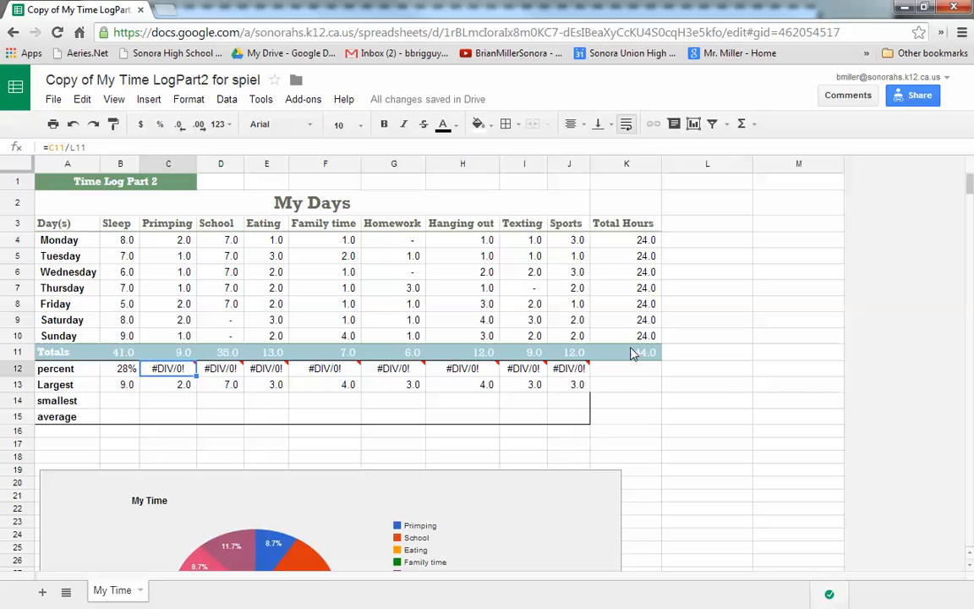
Step: Make the total hours reference absolute in Sleep's percent formula, changing B12 to =B11/$K$11
left_click(131, 370)
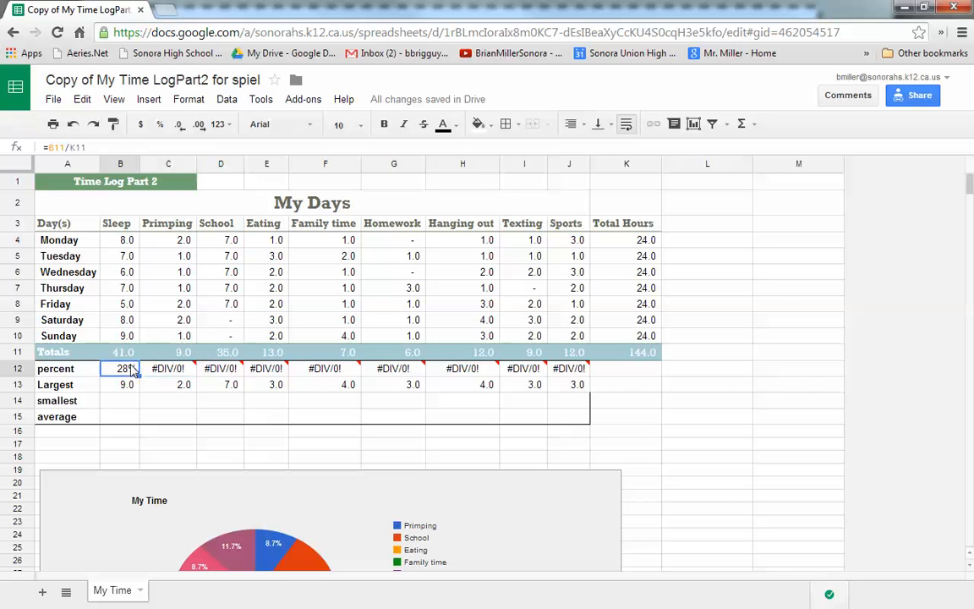
left_click(97, 147)
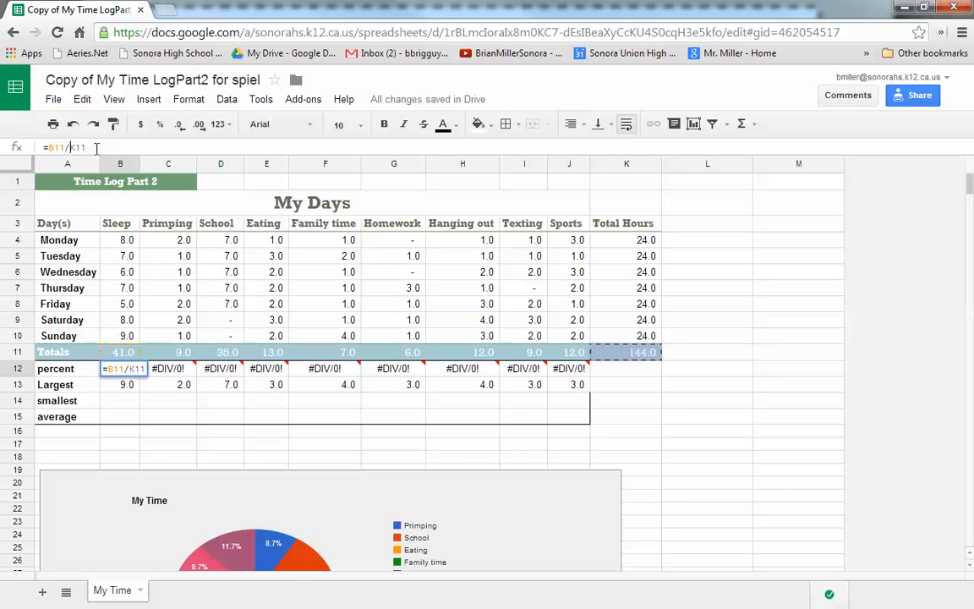
type("$K$")
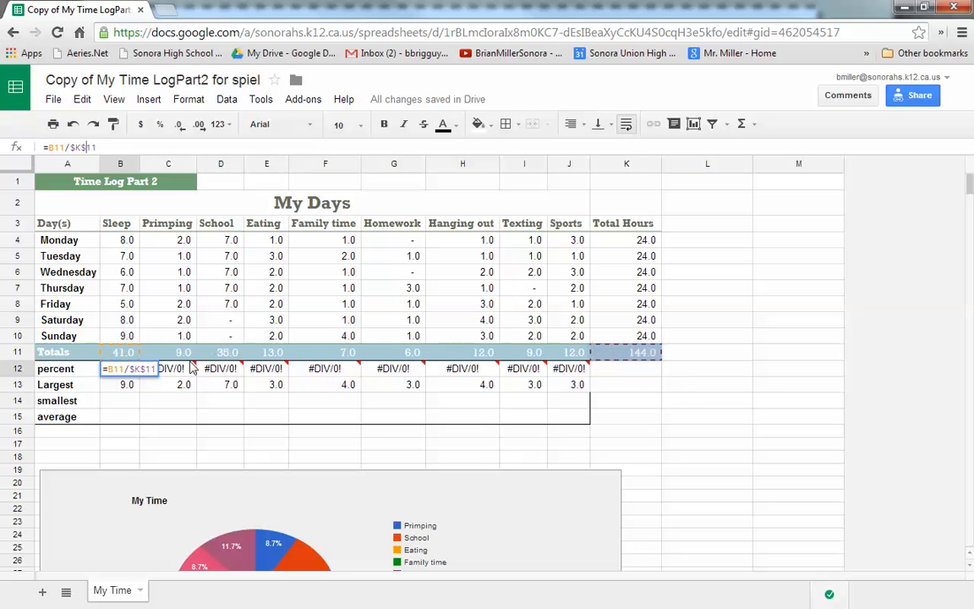
key("Return")
Step: Copy the corrected percent formula from B12 across the row through Sports and check the formulas in C12 and D12
left_click(123, 371)
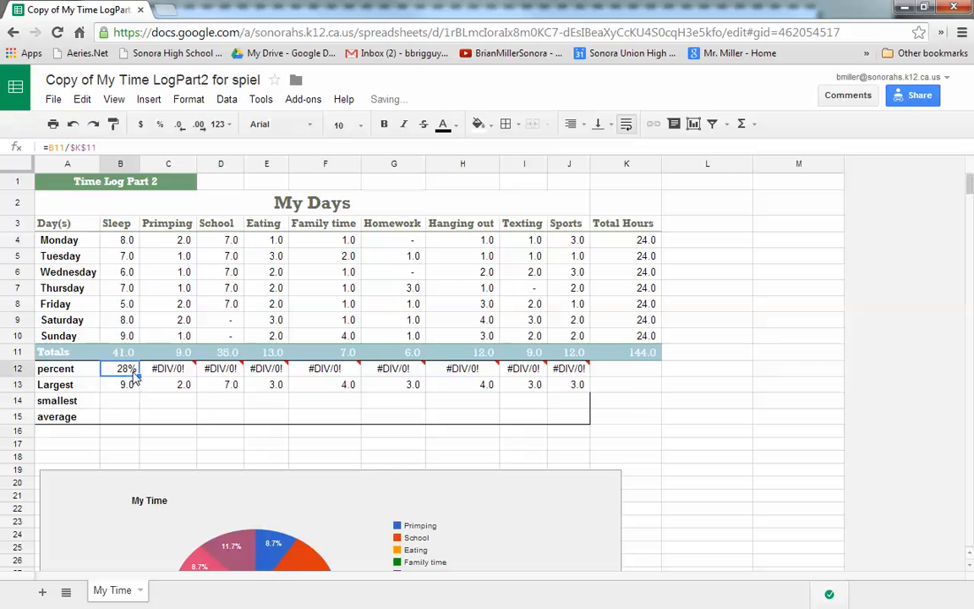
left_click_drag(157, 377, 213, 368)
left_click_drag(342, 369, 568, 371)
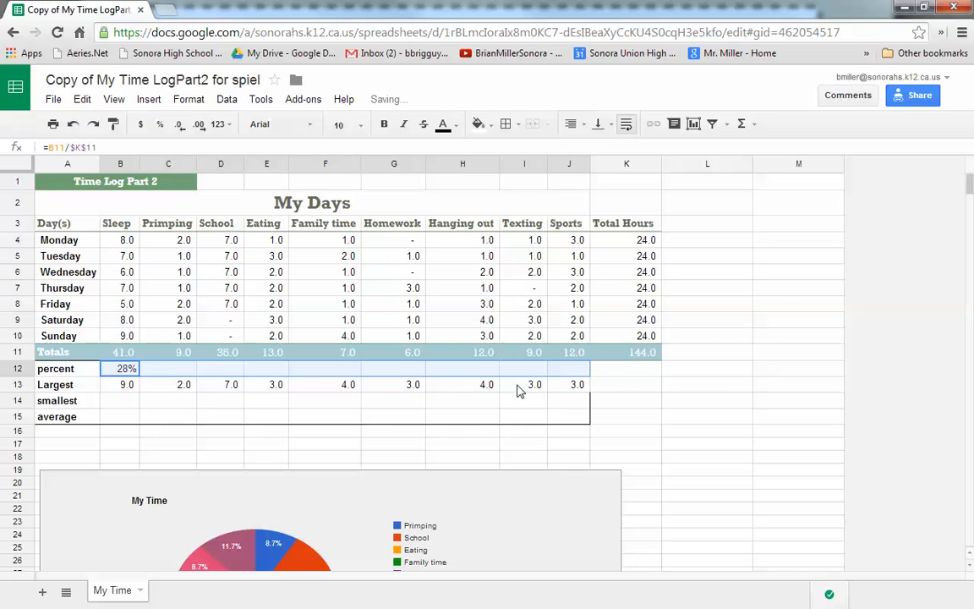
left_click(183, 372)
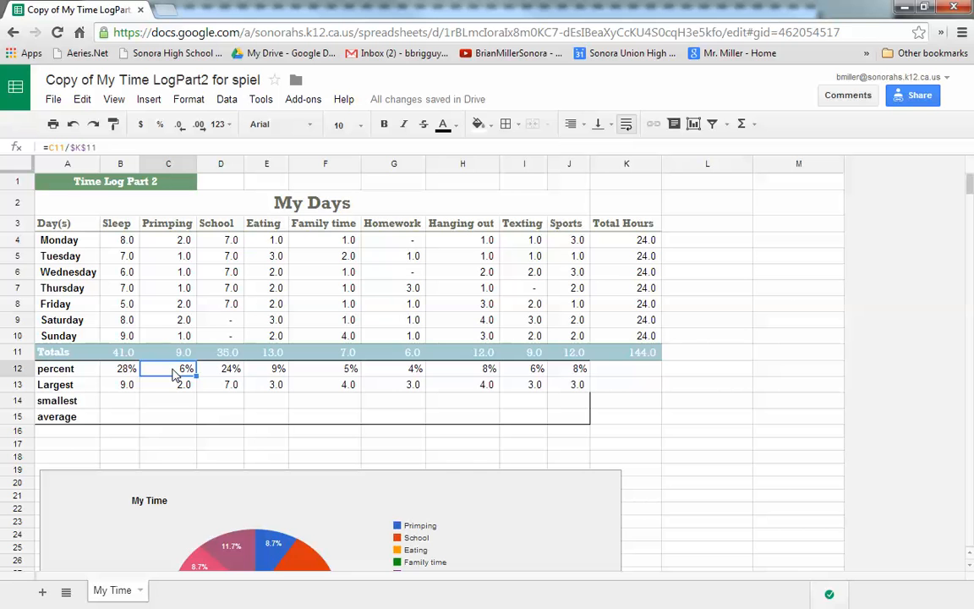
double_click(173, 375)
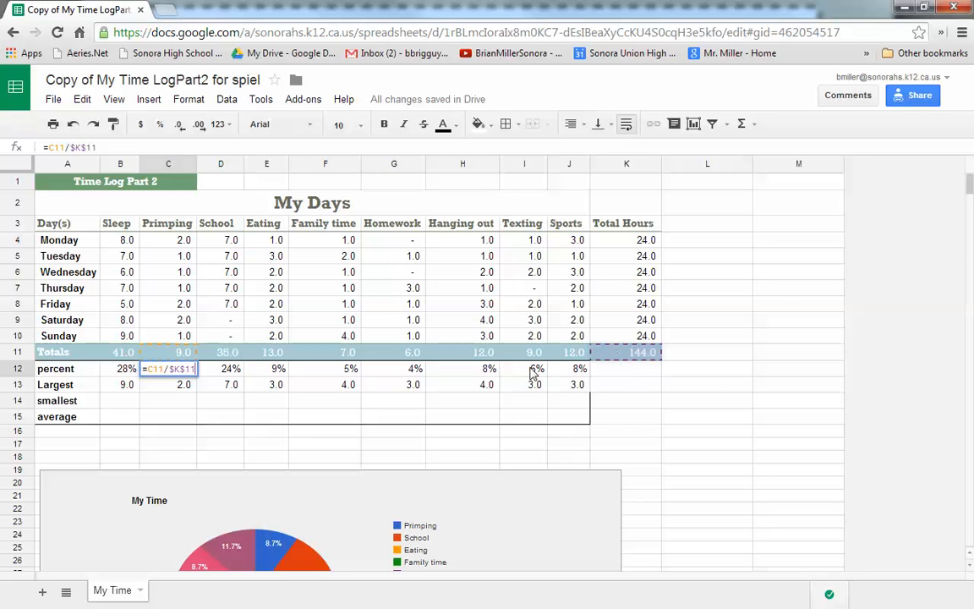
left_click(211, 368)
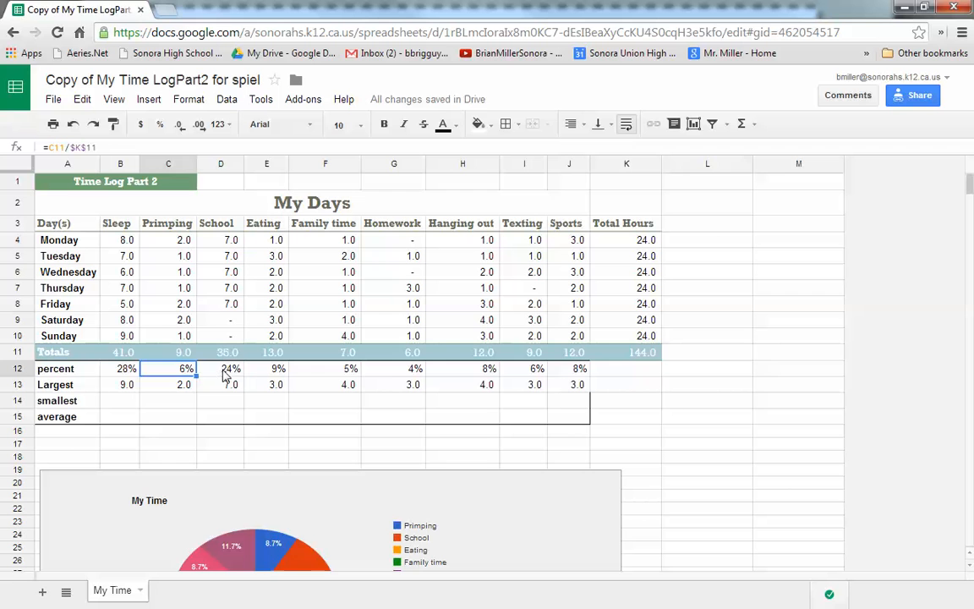
double_click(222, 368)
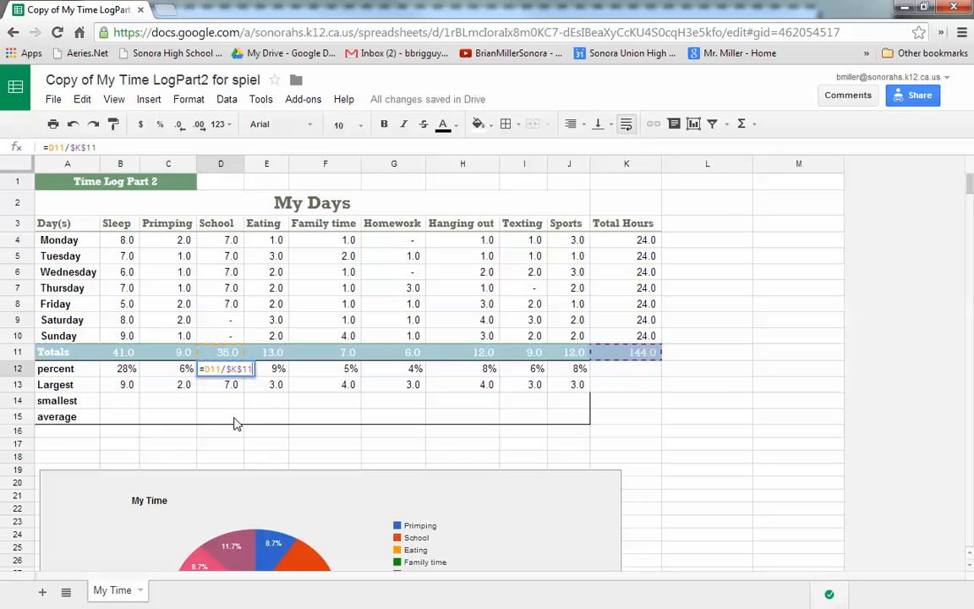
Step: Enter =min(B4:B10) as Sleep's smallest value in B14 and copy it across the row through Sports
left_click(116, 404)
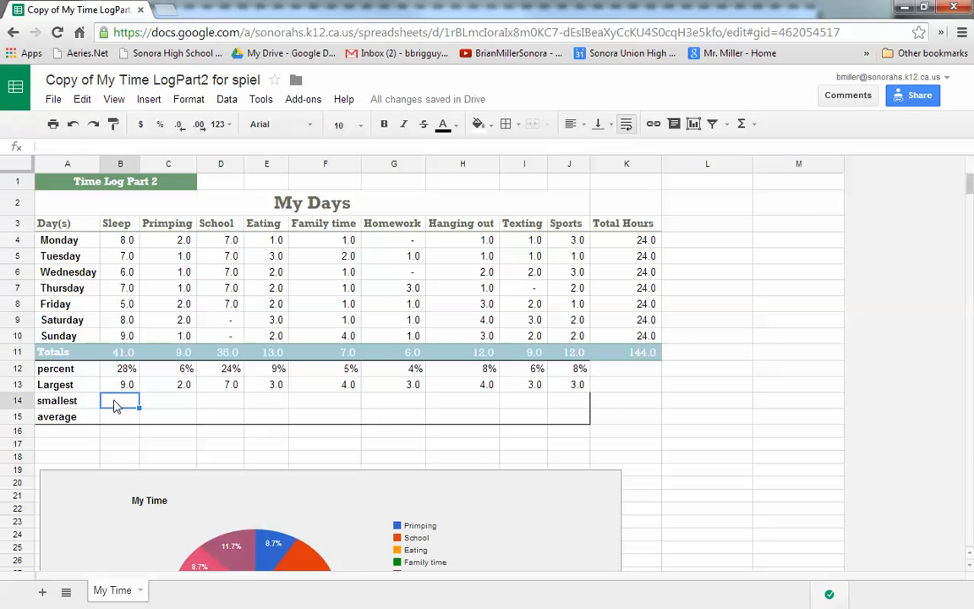
type("=min(")
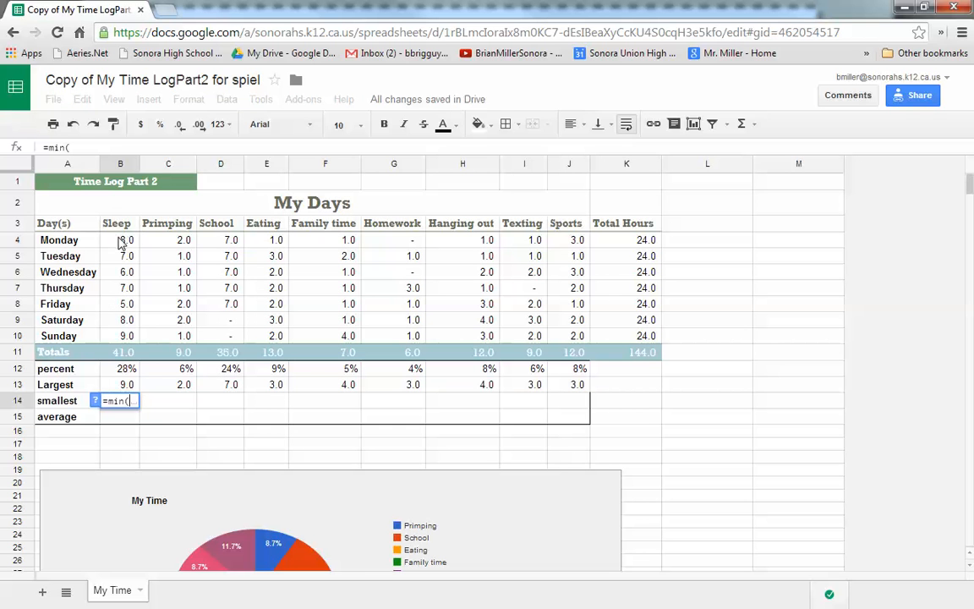
left_click_drag(121, 242, 125, 337)
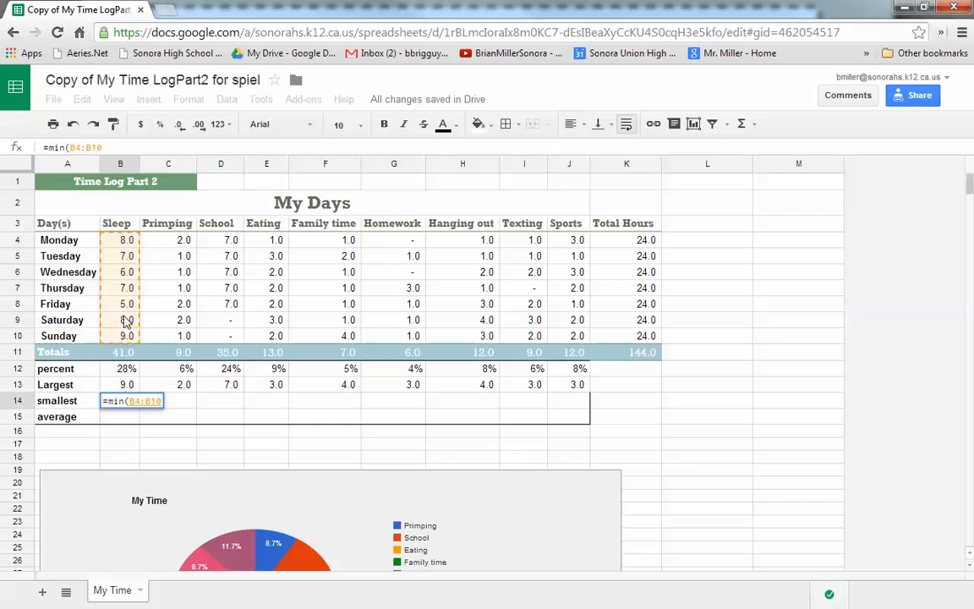
key("Return")
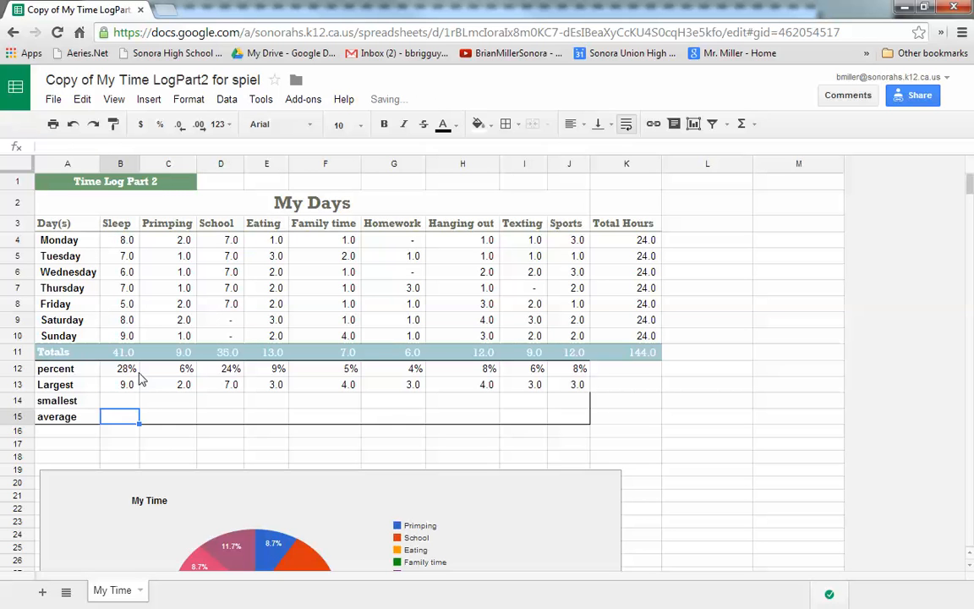
left_click(130, 400)
left_click_drag(139, 408, 542, 407)
Step: Enter =average(B4:B10) as Sleep's average in B15 and copy it across the row through Sports
left_click(113, 423)
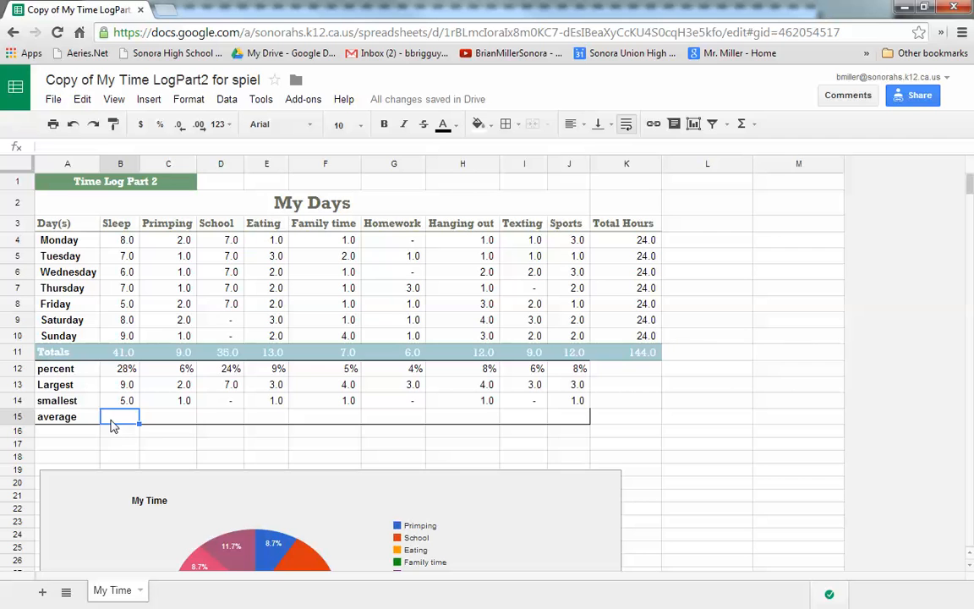
type("=average(")
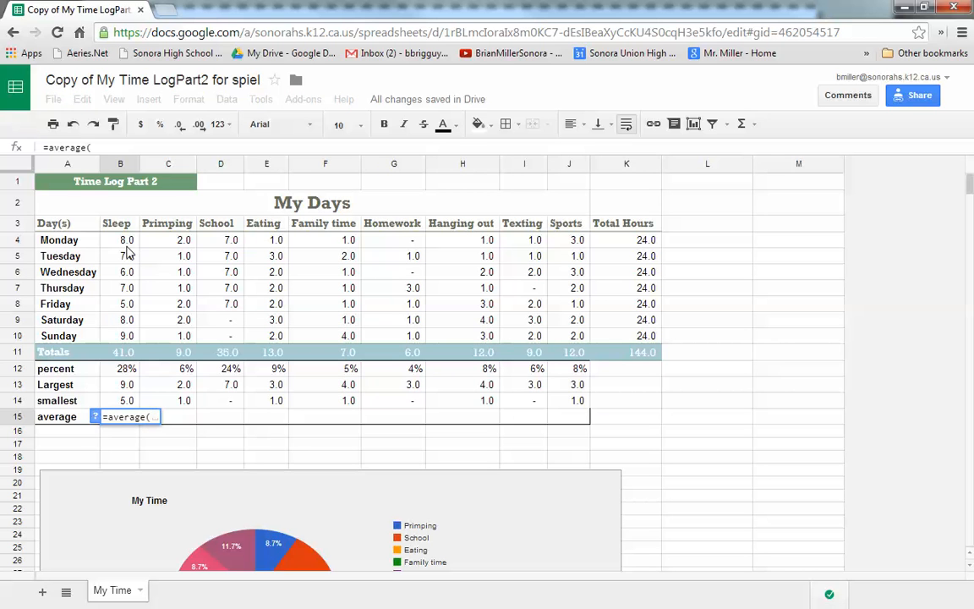
left_click_drag(126, 241, 126, 338)
key("Return")
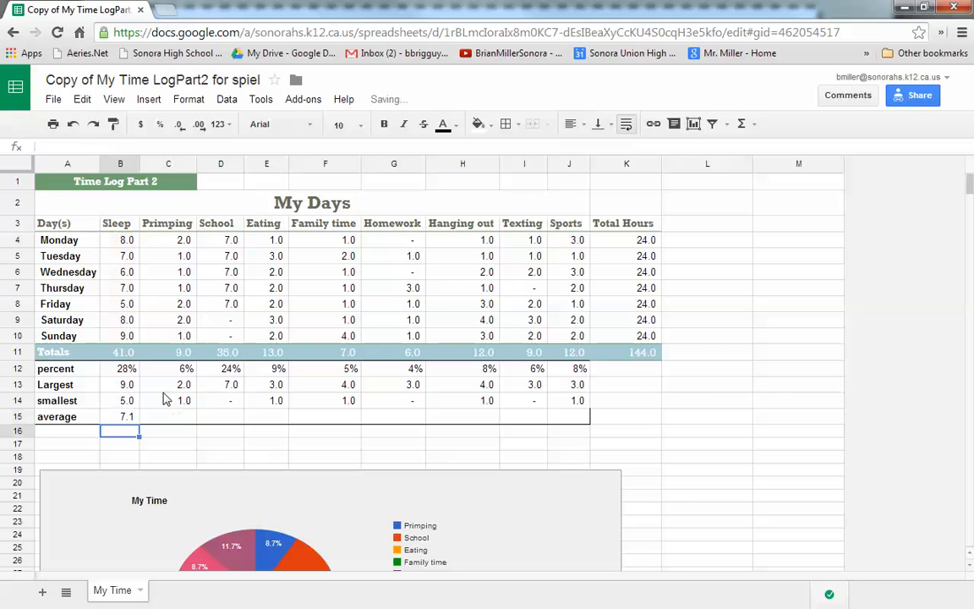
left_click(132, 420)
left_click_drag(139, 424, 563, 420)
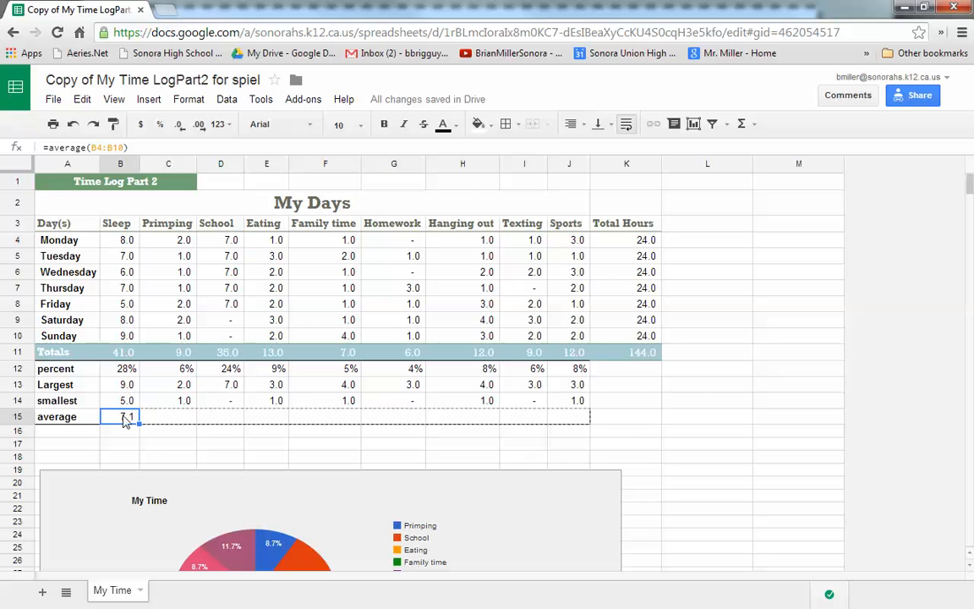